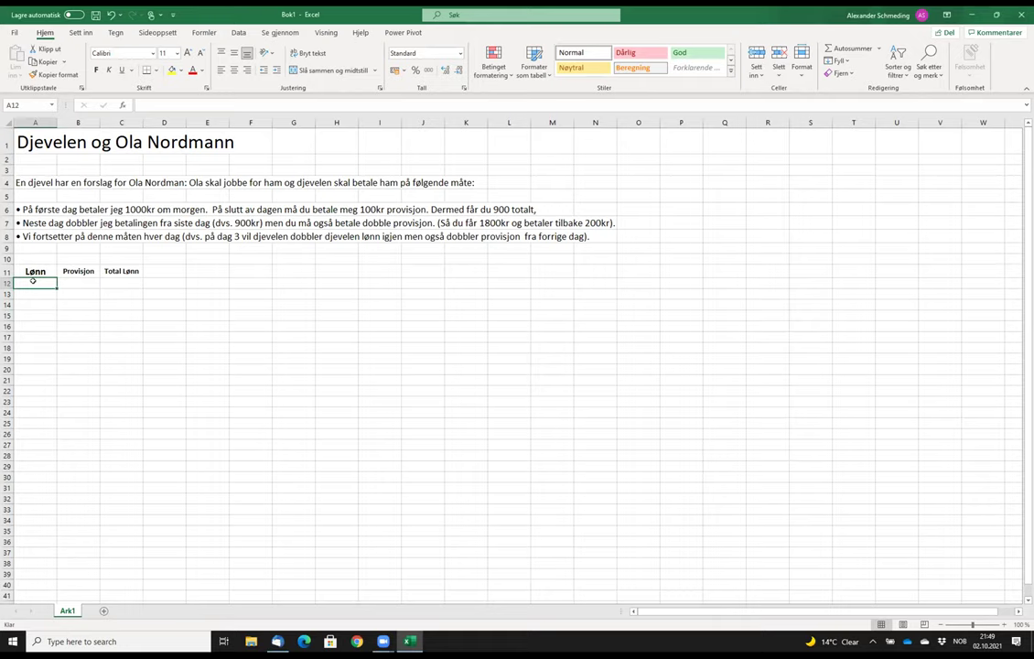
- Enter the first day's figures in row 12: Lønn 1000, Provisjon 100 and Total Lønn 900
type("1000")
key("Tab")
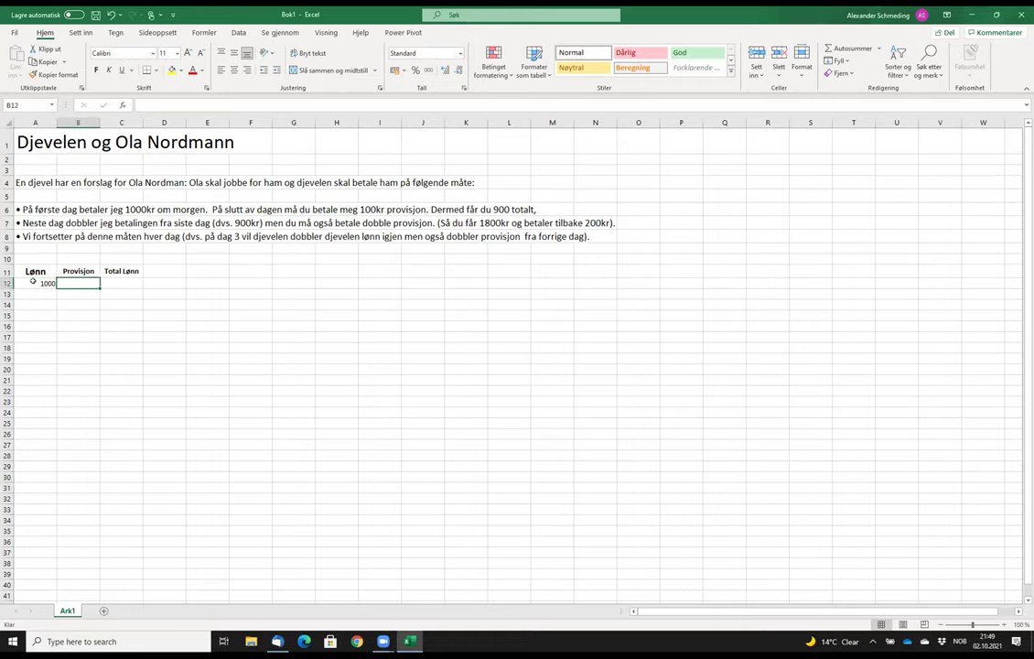
type("100")
key("Tab")
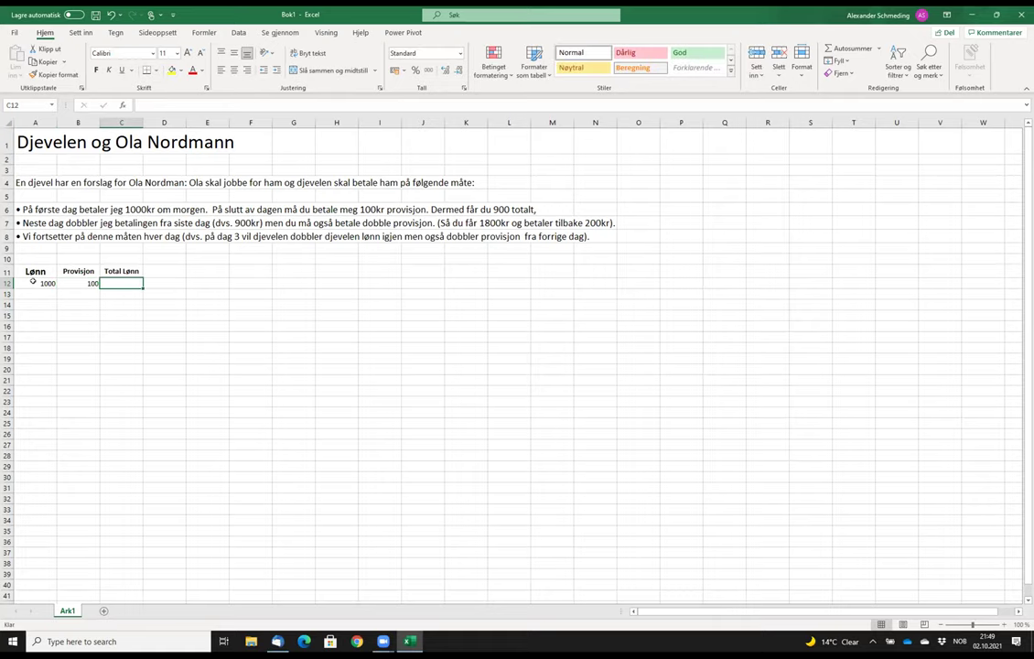
type("900")
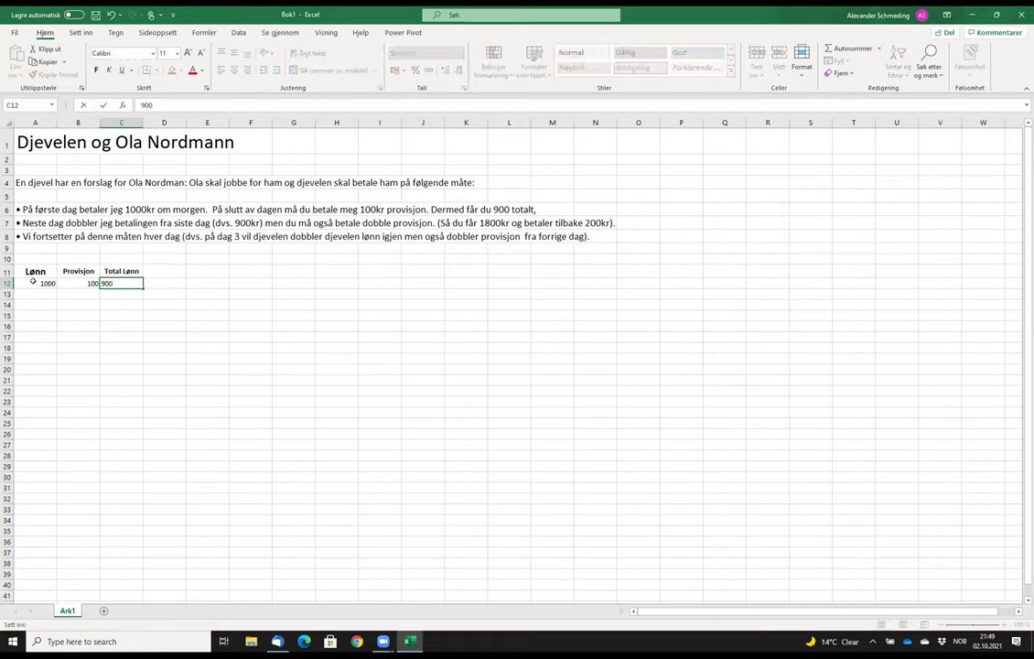
key("Return")
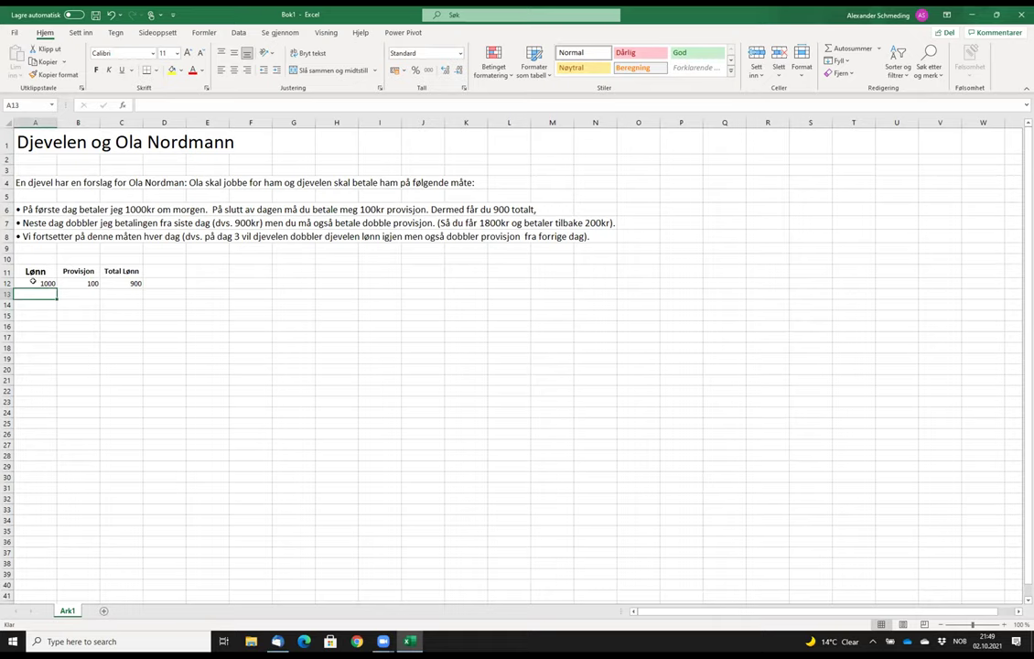
- Fill in the second day in row 13 with Lønn 1800, Provisjon 200 and Total Lønn 1600
type("1800")
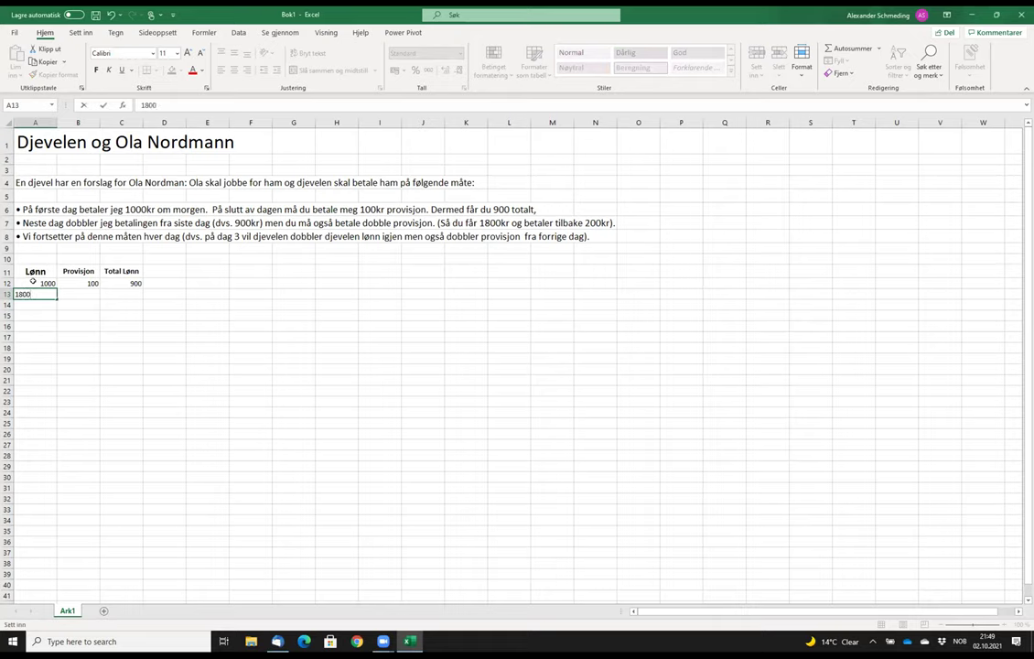
key("Tab")
type("200")
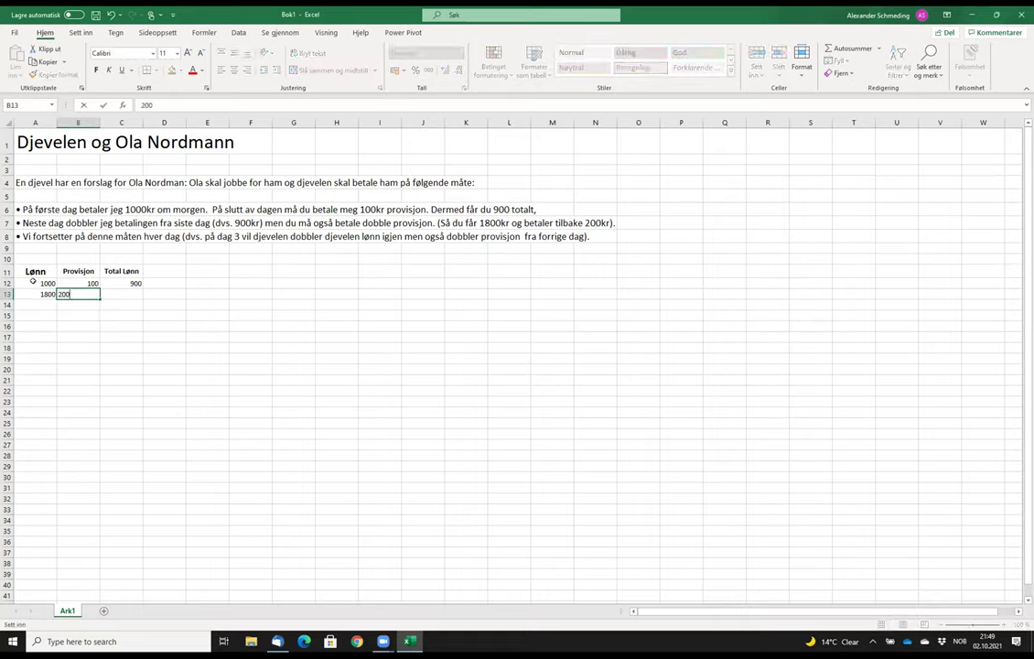
key("Tab")
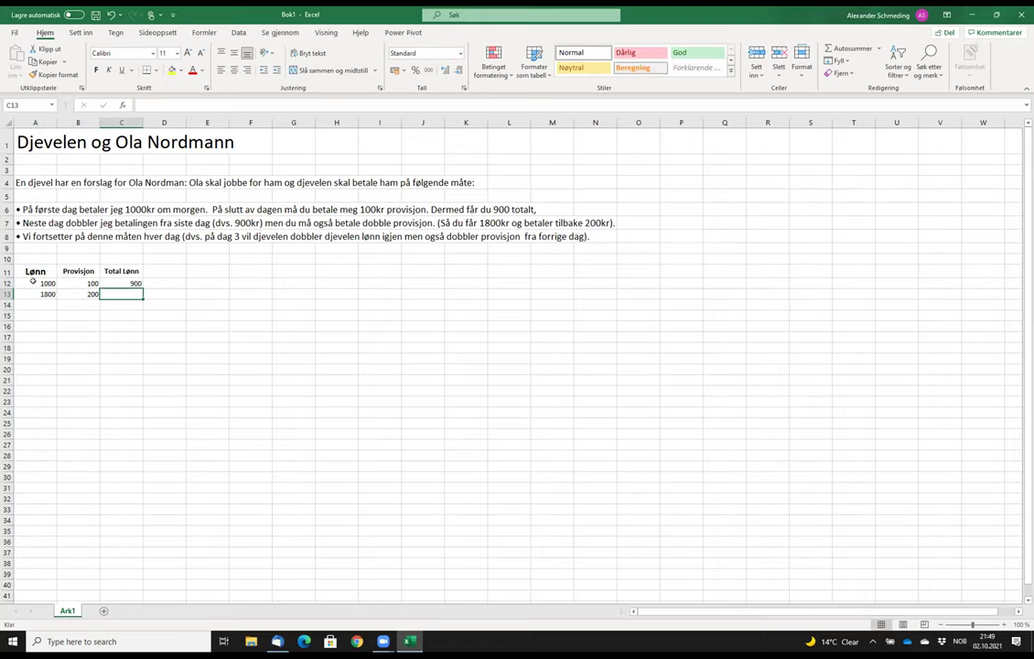
type("1600")
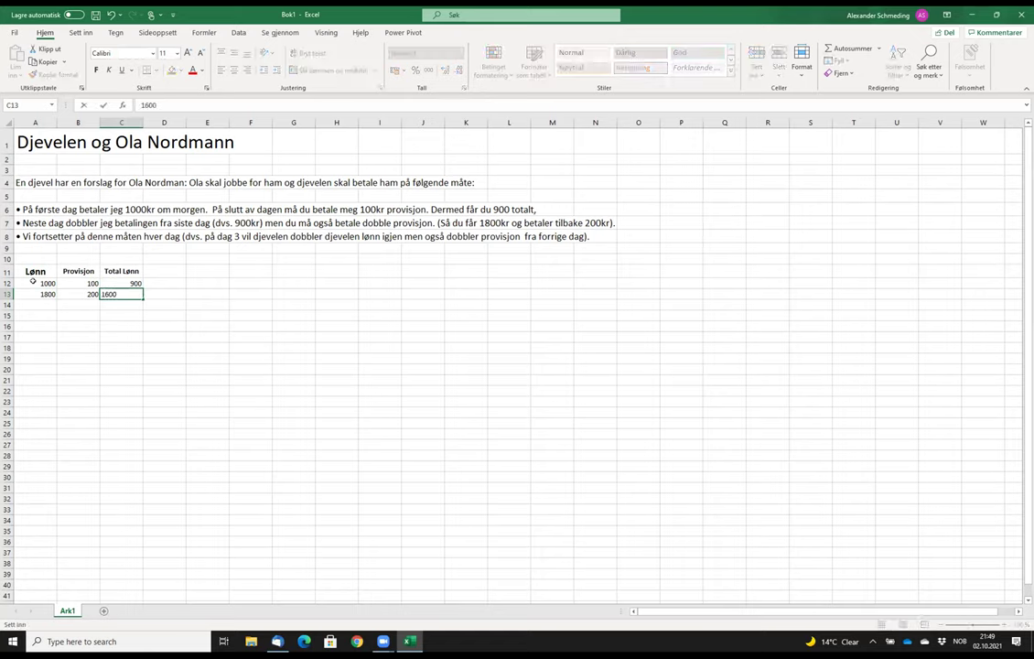
key("Return")
- Enter the third day's figures in row 14: Lønn 3200, Provisjon 400 and Total Lønn 2800
key("Up")
key("Down")
key("Left")
key("Left")
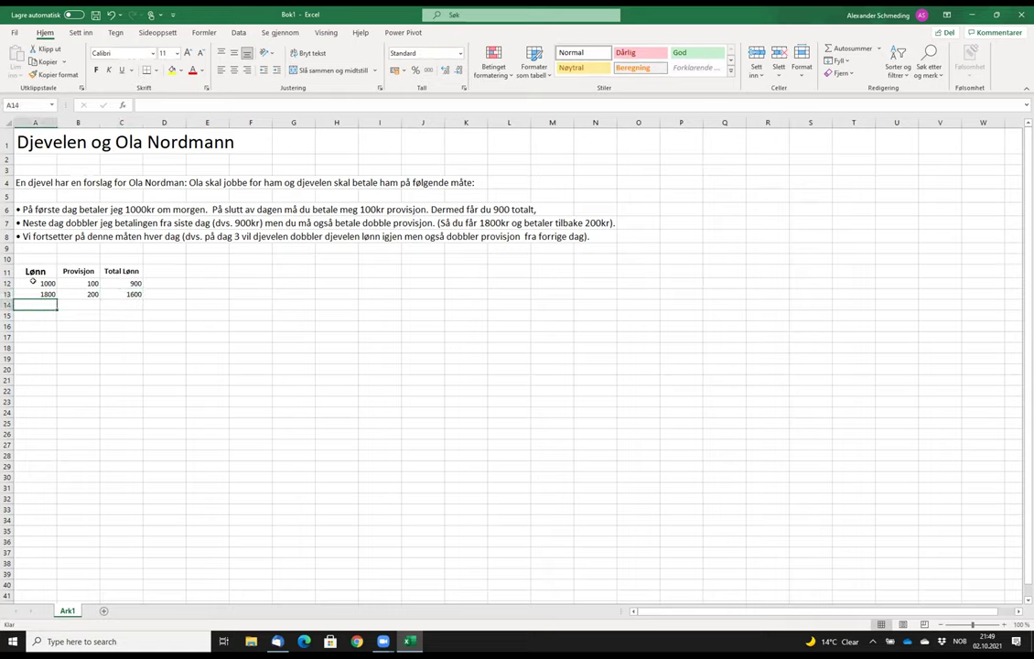
type("3200")
key("Tab")
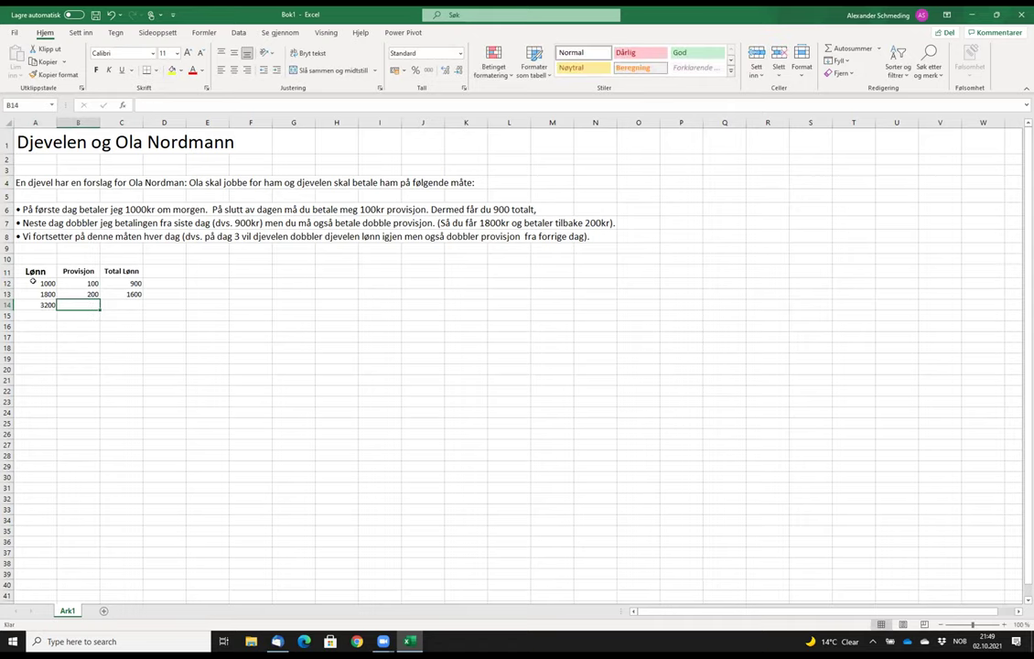
type("400")
key("Tab")
type("2800")
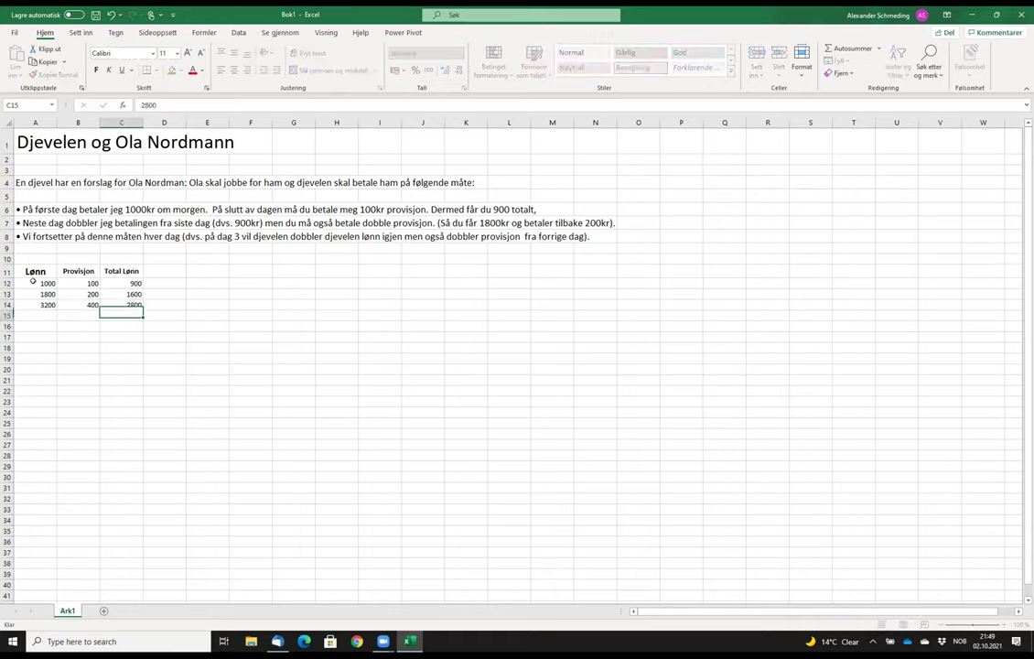
key("Return")
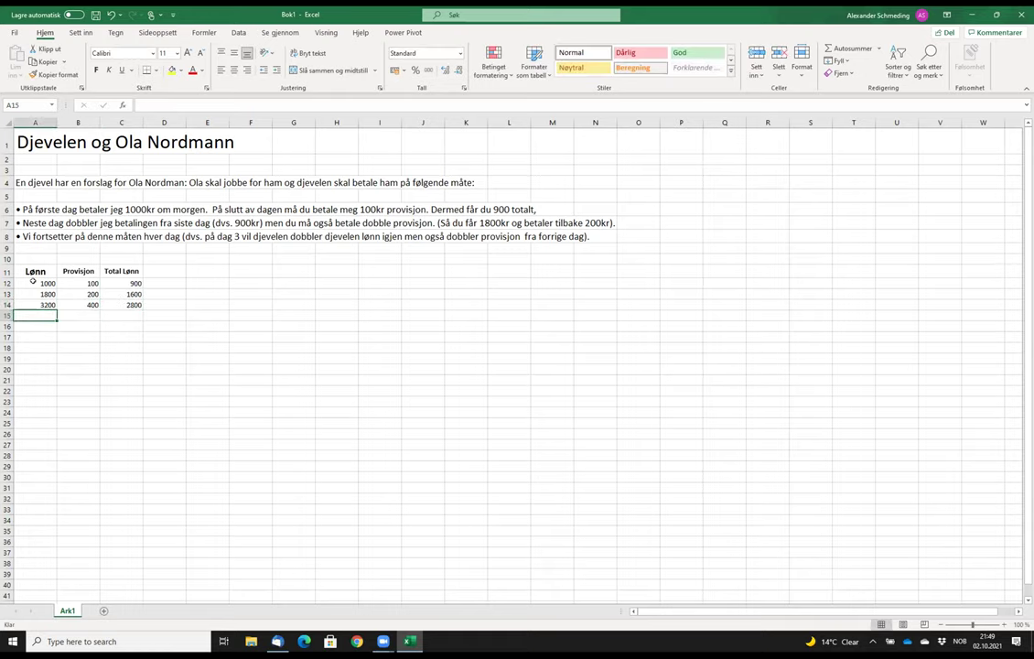
- Fill in the fourth day in row 15 with Lønn 5600, Provisjon 800 and Total Lønn 4800
type("5600")
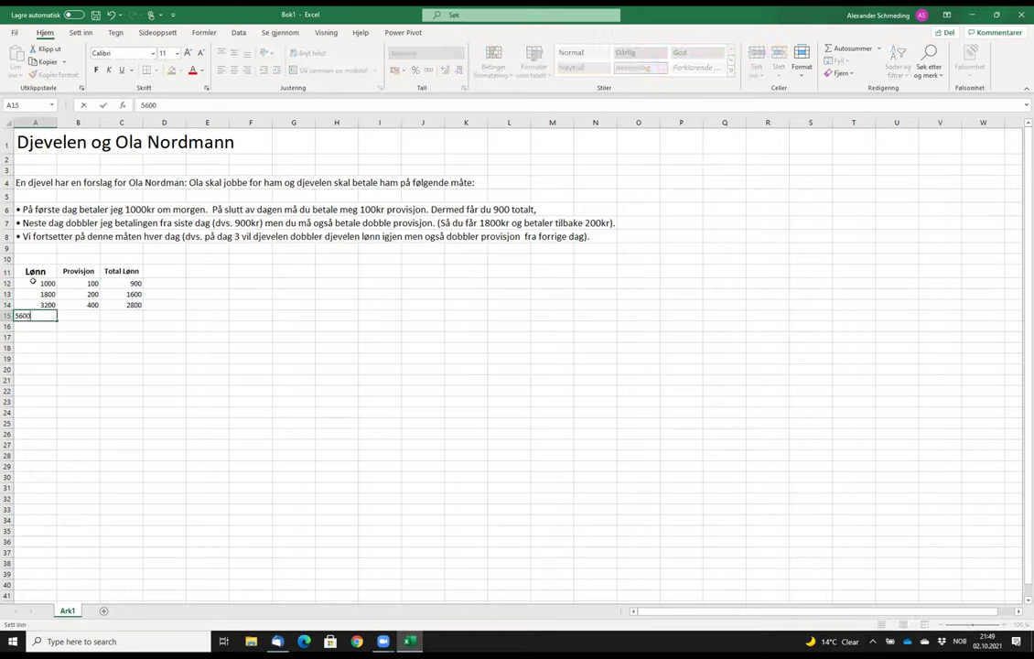
key("Tab")
type("800")
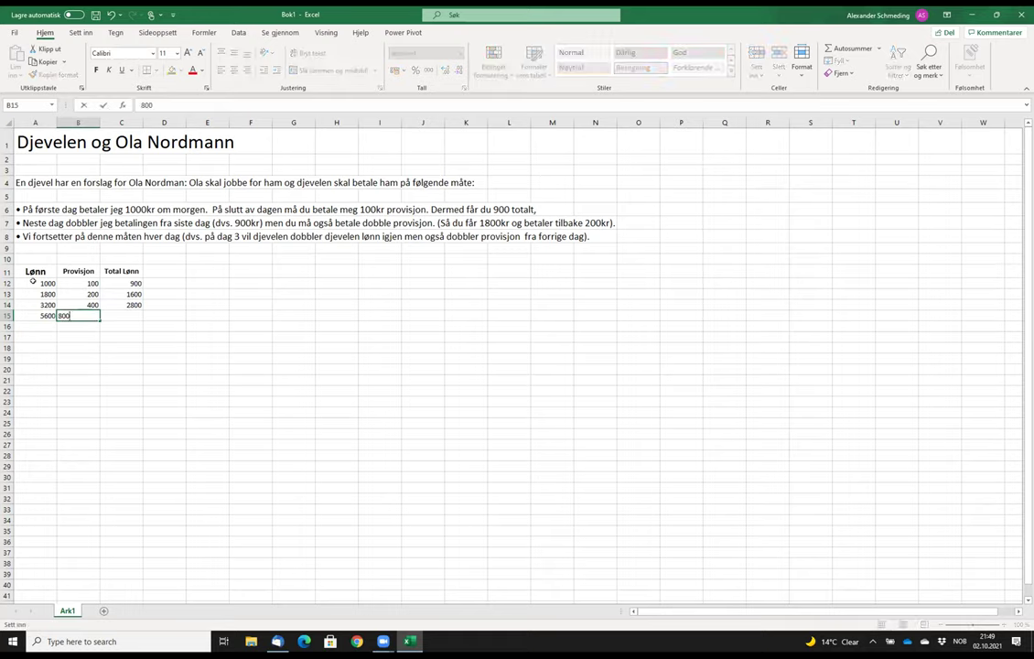
key("Tab")
type("4800")
key("Return")
- Enter the fifth day's figures in row 16: Lønn 9600, Provisjon 1600 and Total Lønn 8000
key("Left")
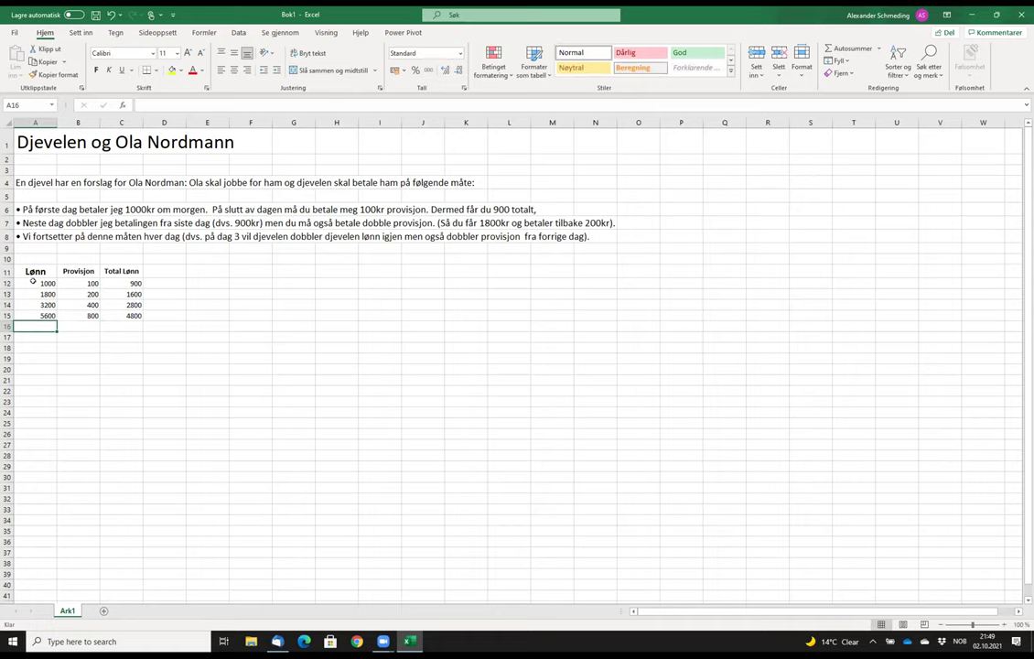
type("9600")
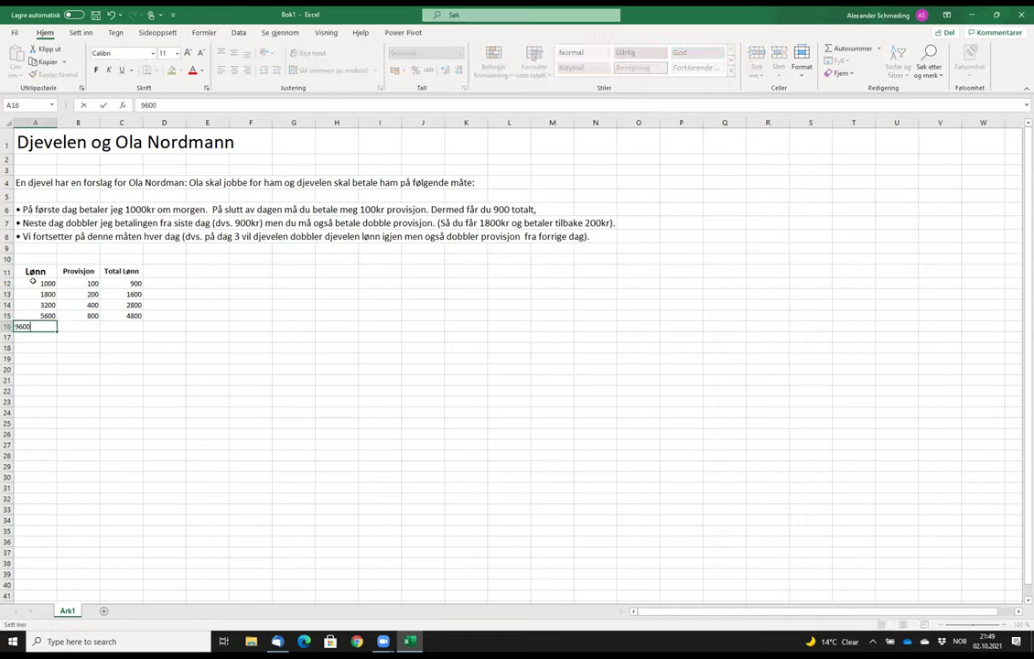
key("Tab")
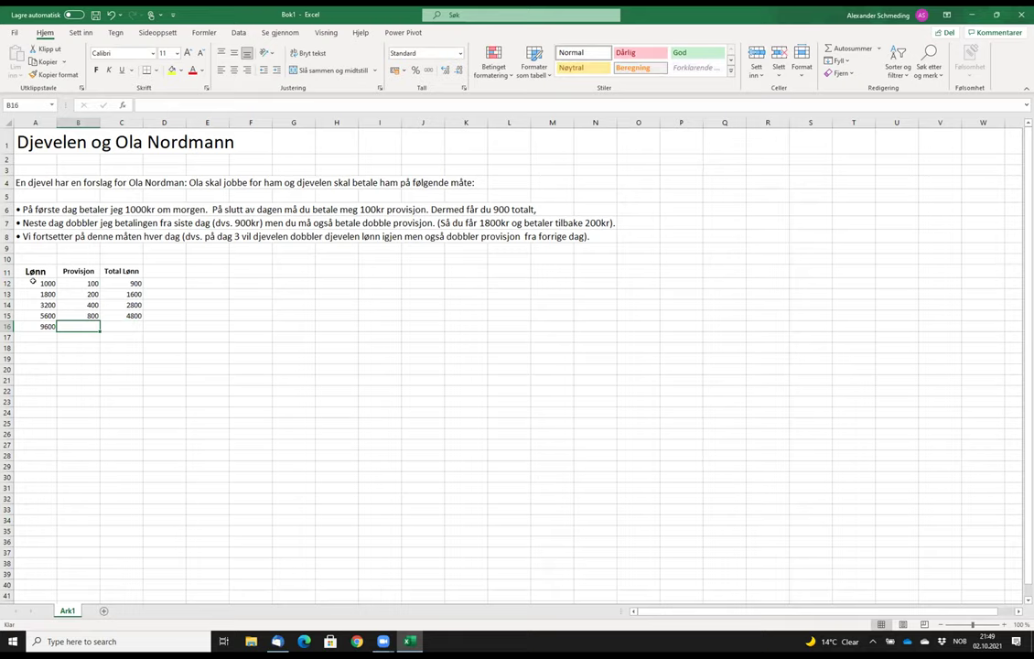
type("1600")
key("Tab")
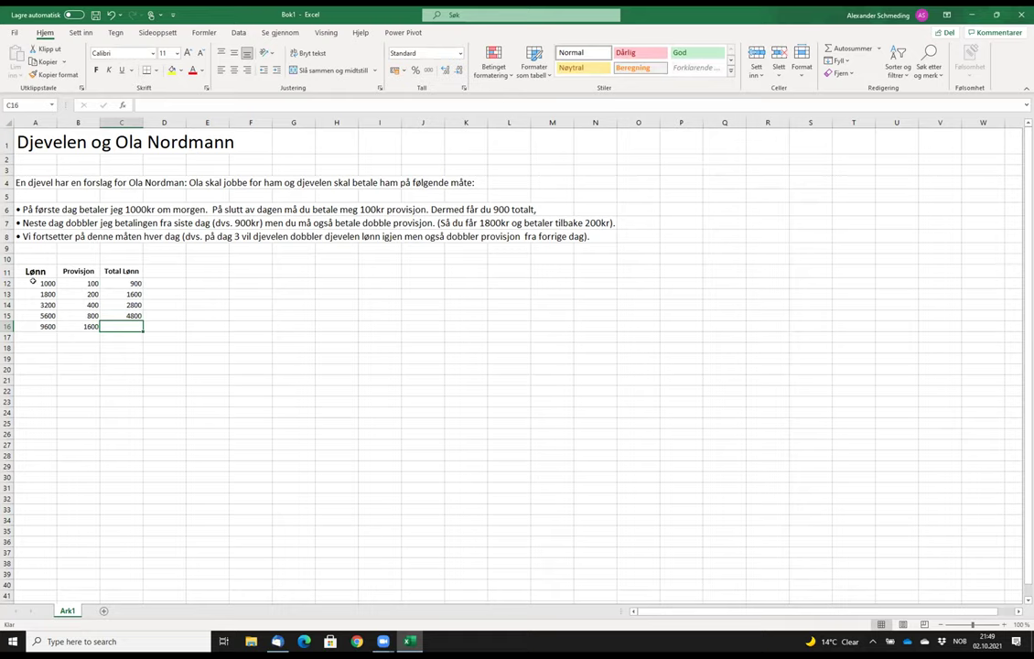
type("800")
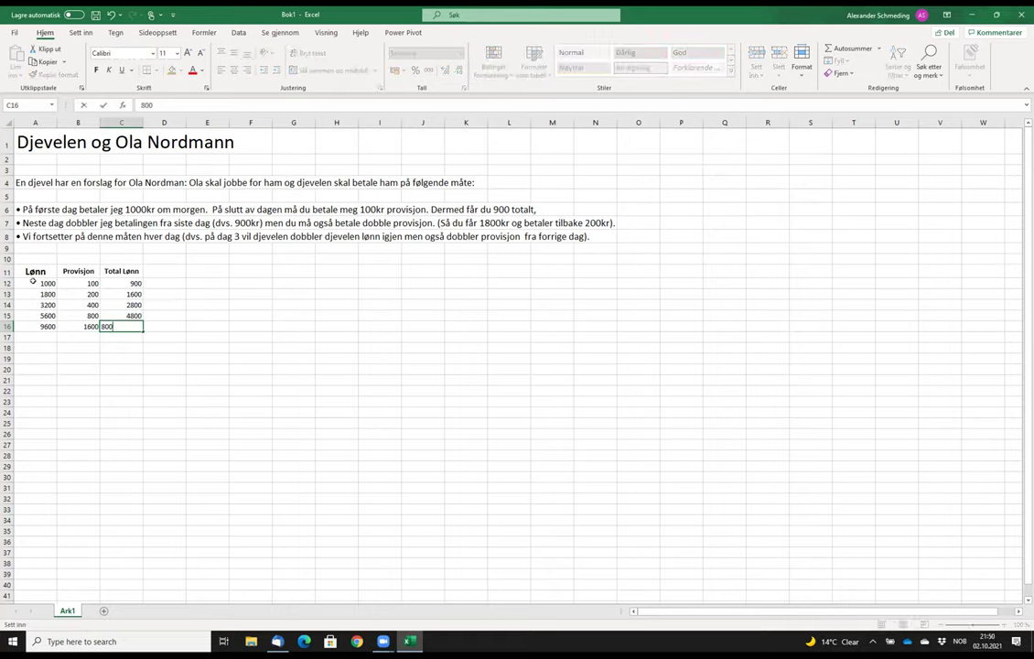
type("0")
key("Return")
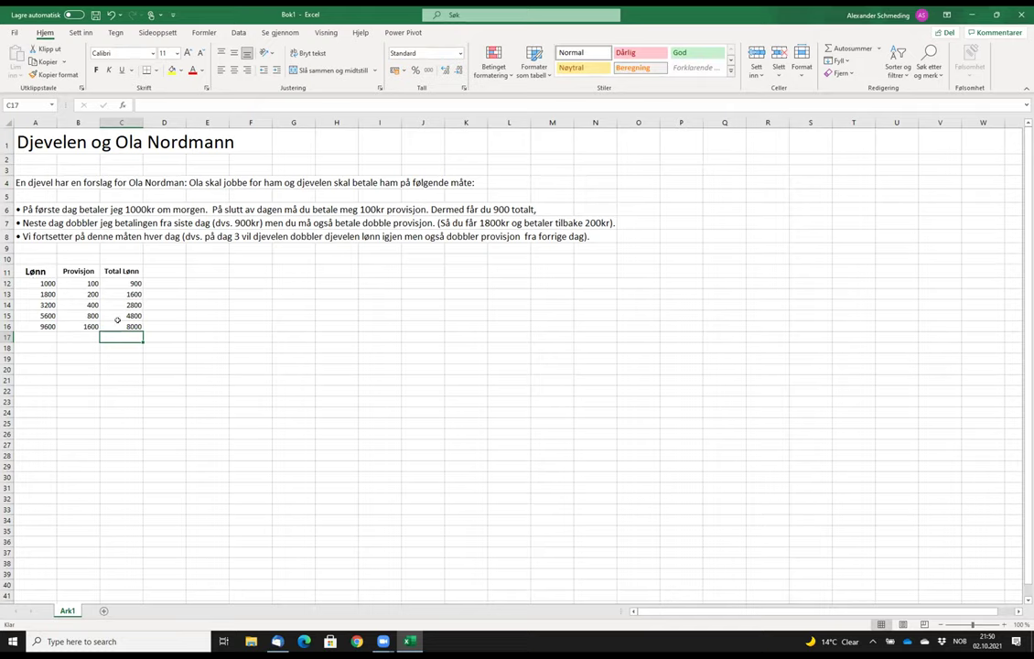
- Write the caption "Lønnsutvikling første 5 dager" in cell A18 below the table
left_click(24, 346)
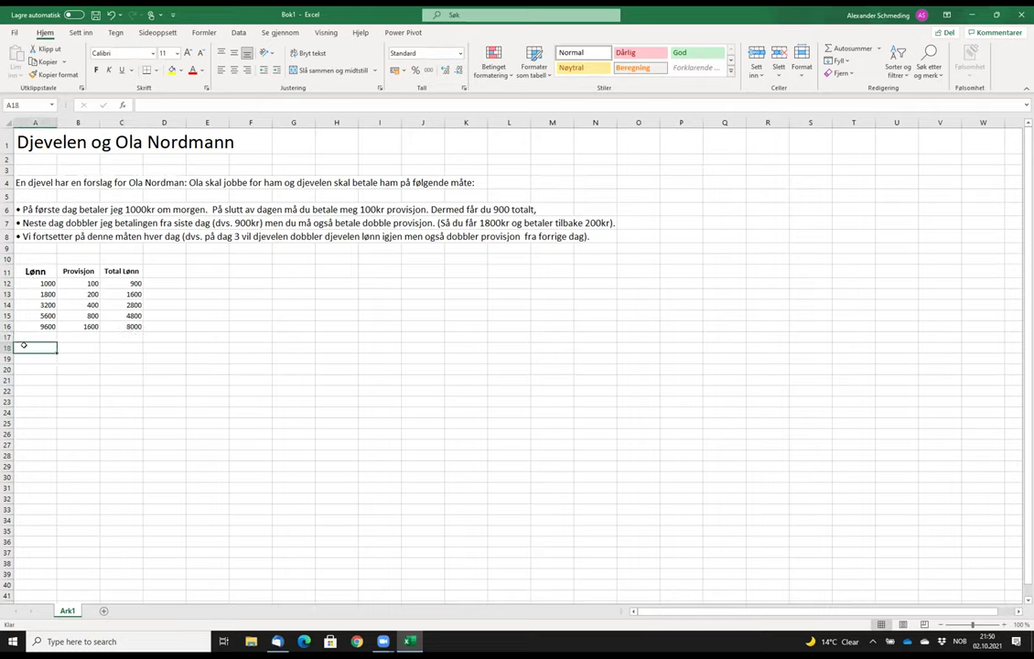
type("Lønnsutvikling før")
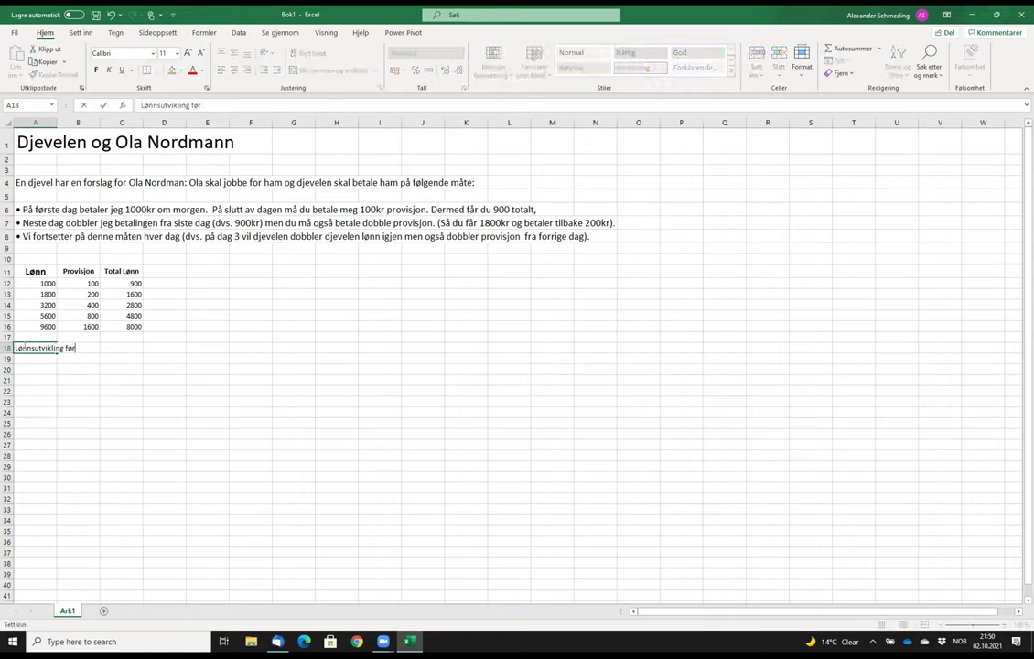
type("ste 5 dager")
key("Return")
- Write the question "Spørsmål:Skal Ola jobbe for en måned dvs. 30 dager" in cell A20
key("Return")
type("Spør")
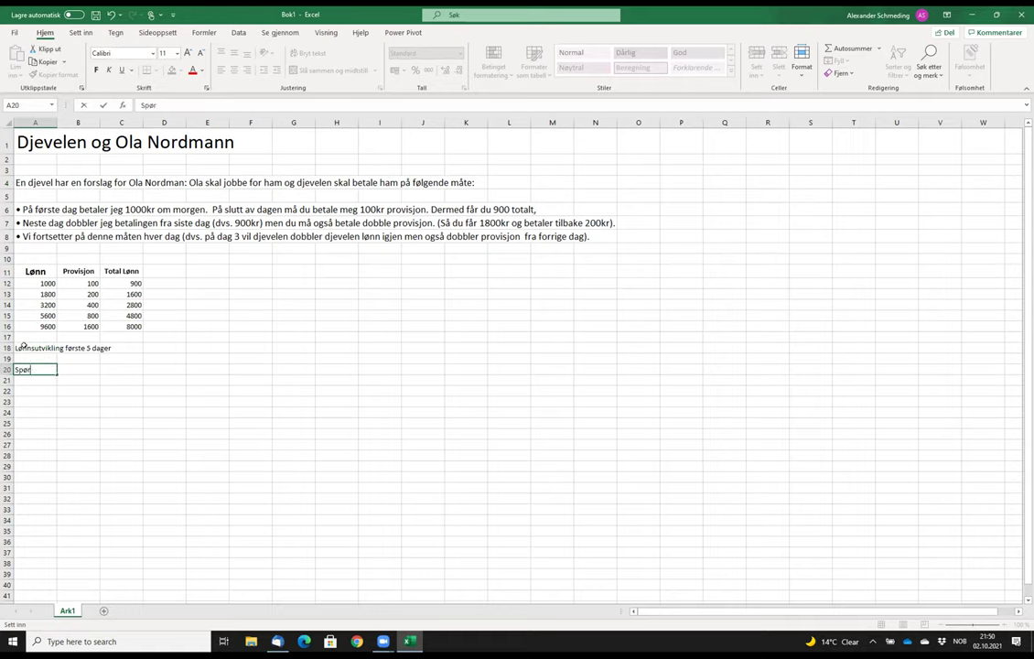
type("smål:Skal Ola jobbe for en måned dvs. 30")
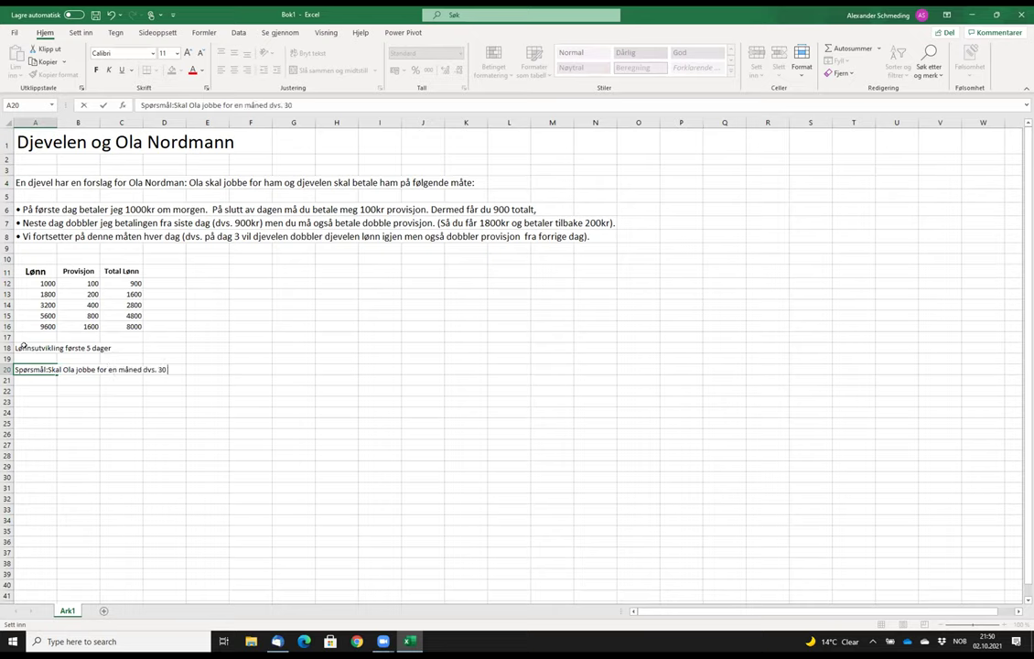
type(" dager")
- Insert a scatter chart of the Total Lønn values in C12:C16 and enlarge it to span about columns E to O, down to row 35
left_click_drag(128, 284, 136, 326)
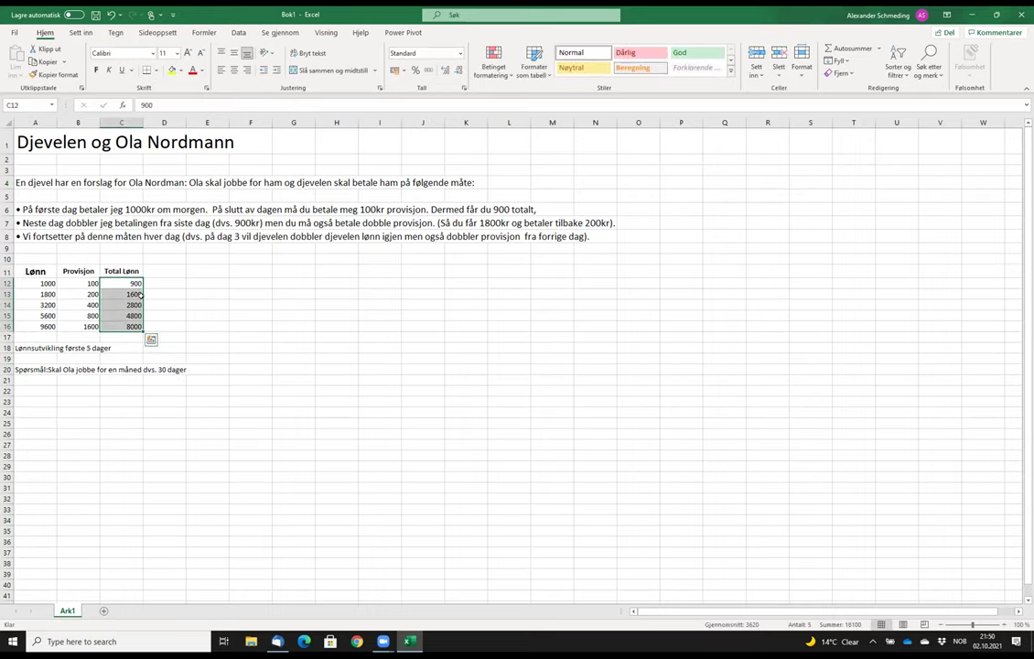
left_click(81, 34)
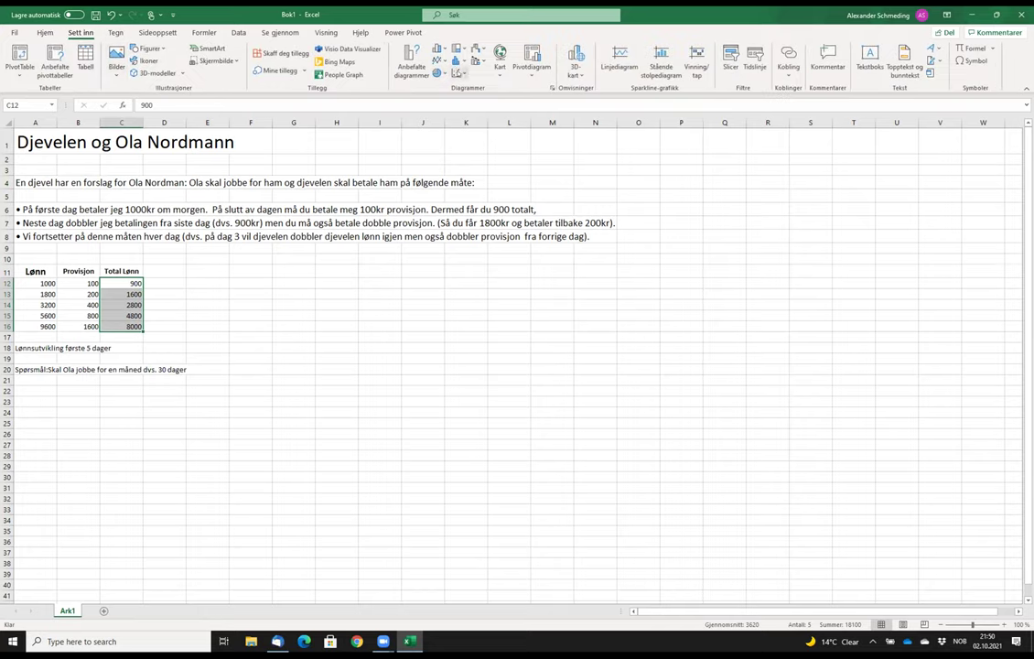
left_click(459, 72)
left_click(466, 111)
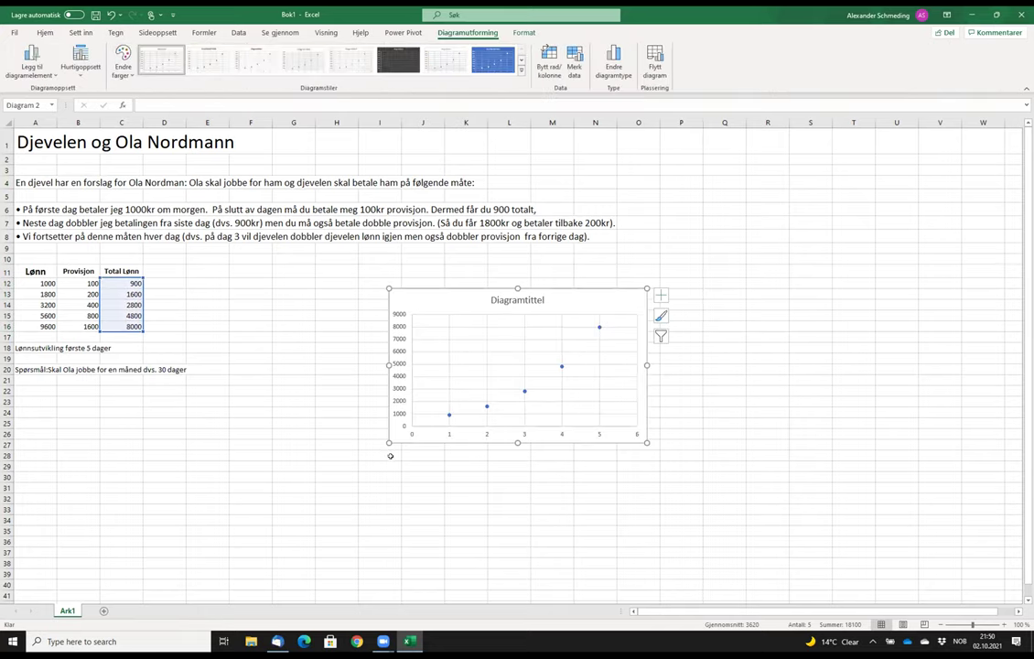
left_click_drag(383, 440, 188, 529)
- Replace the chart's placeholder title with "Øonomens løsning"
left_click(419, 299)
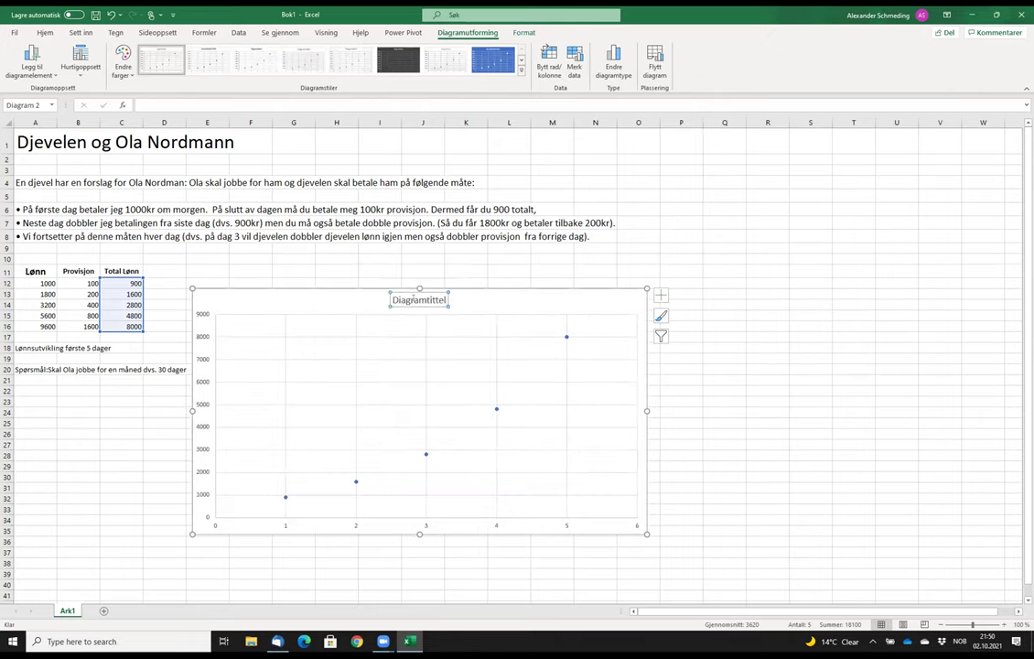
double_click(419, 300)
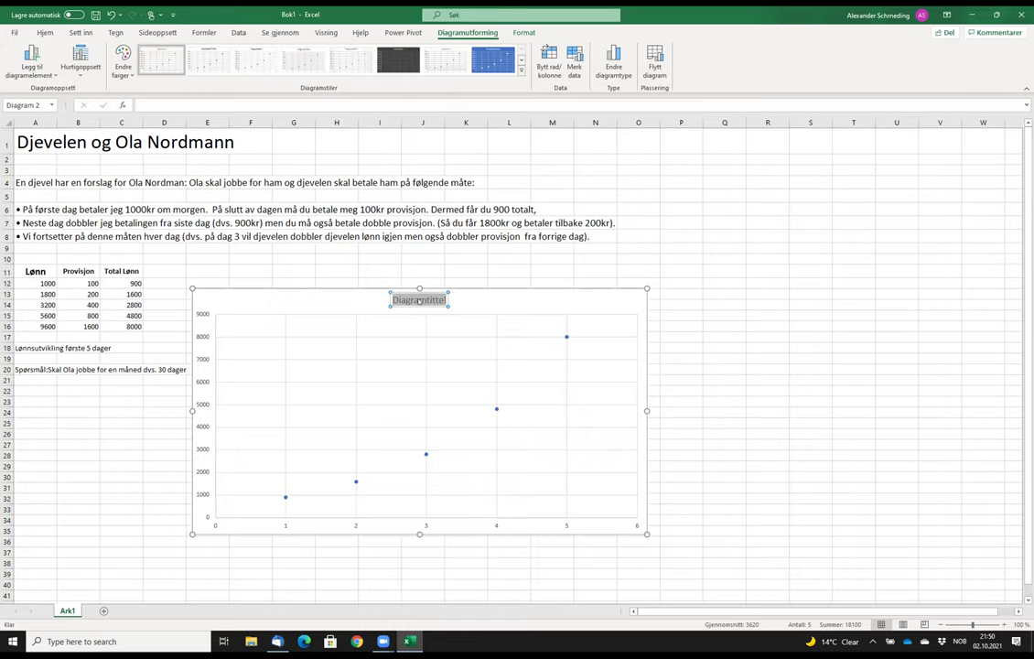
type("Ødno")
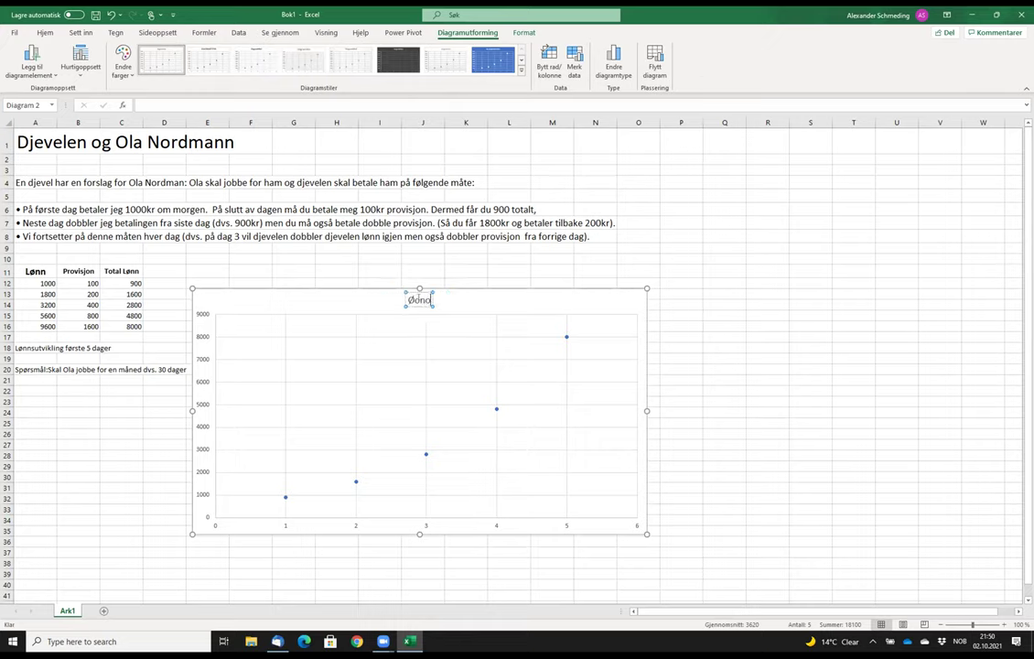
type("omens løsning")
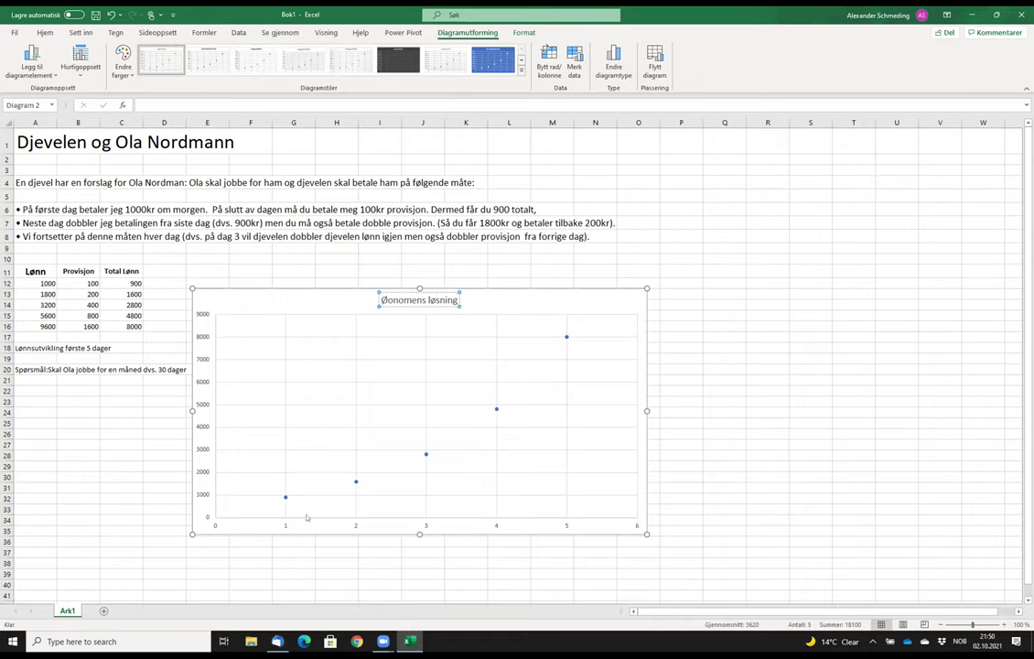
left_click(291, 439)
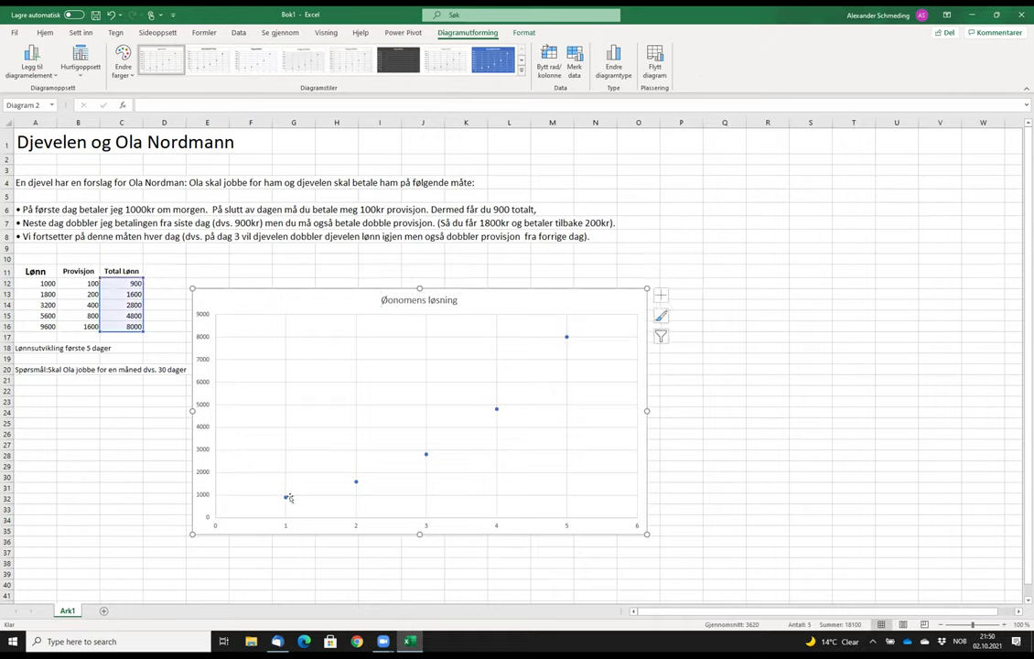
- Add an exponential trendline to the Total Lønn data points and display its equation on the chart
mouse_move(286, 496)
left_click(659, 295)
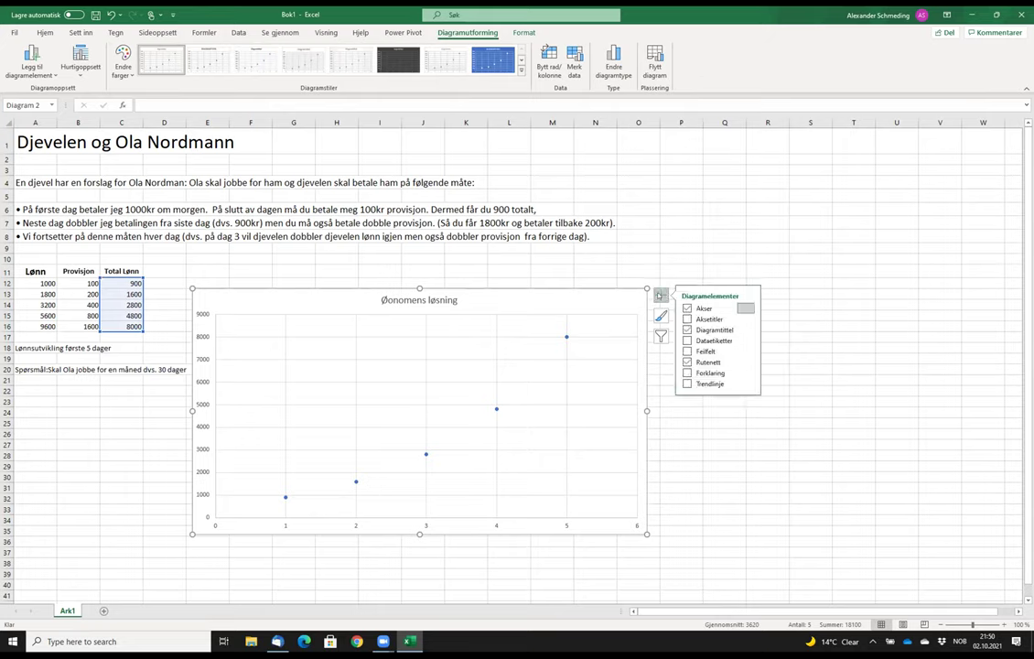
left_click(748, 383)
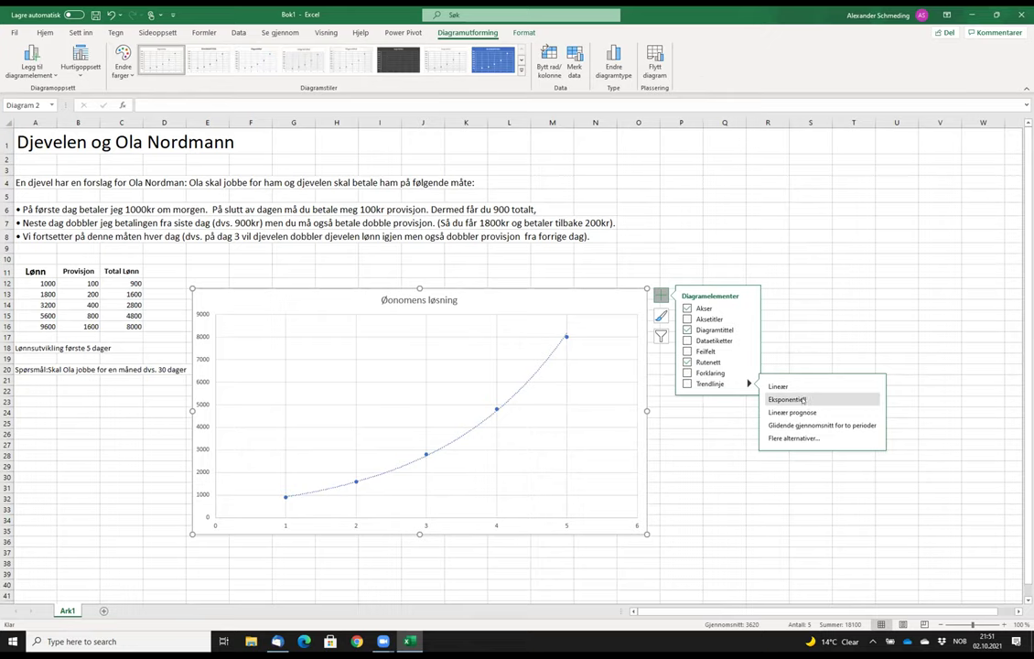
left_click(794, 437)
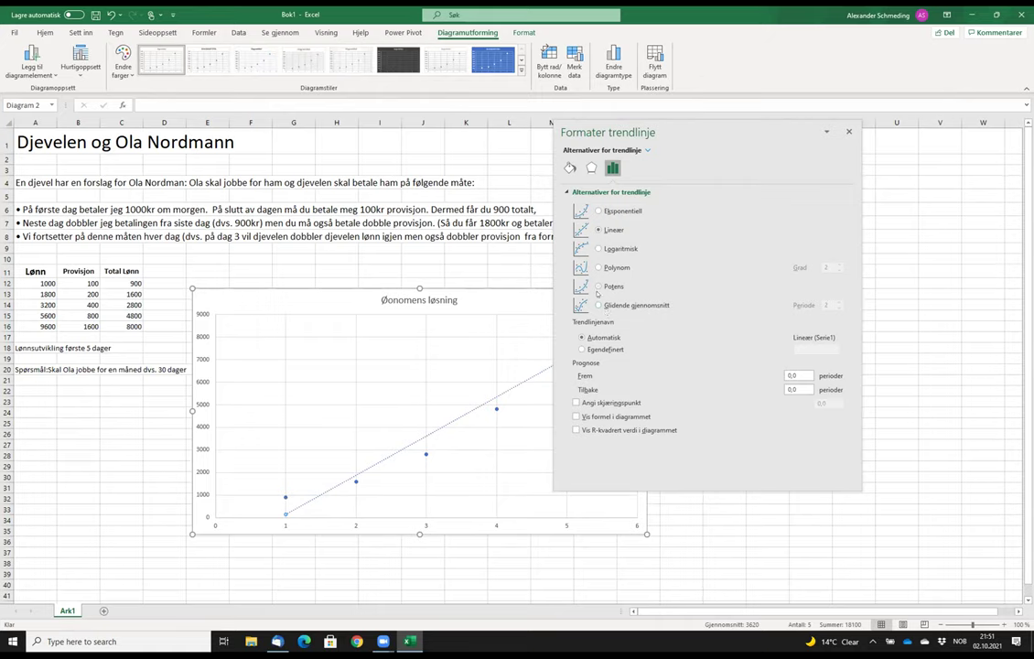
left_click(600, 210)
left_click(592, 416)
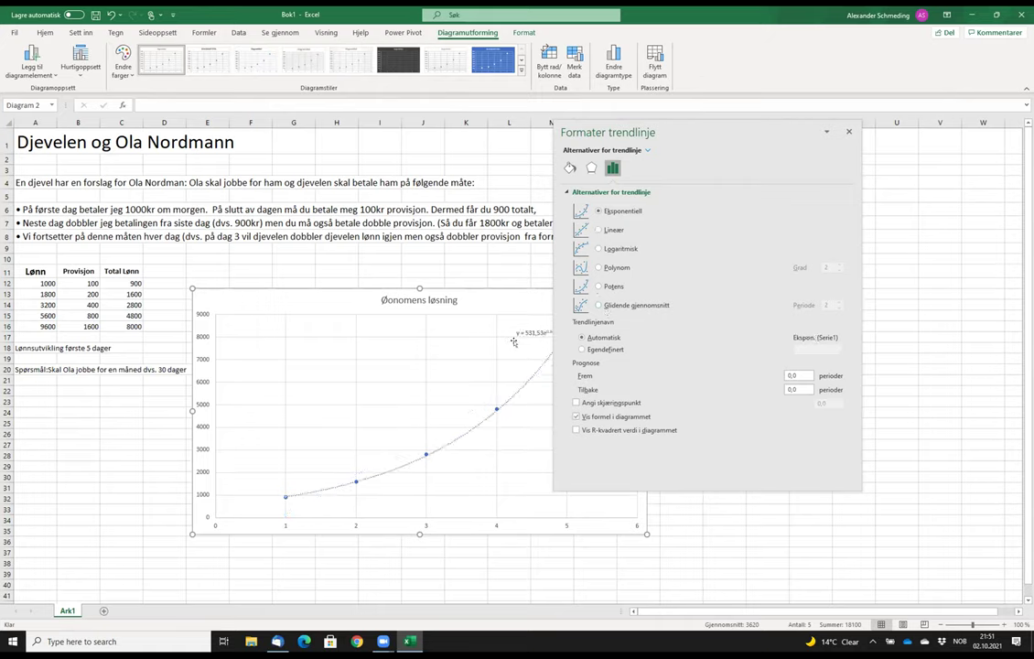
left_click(848, 132)
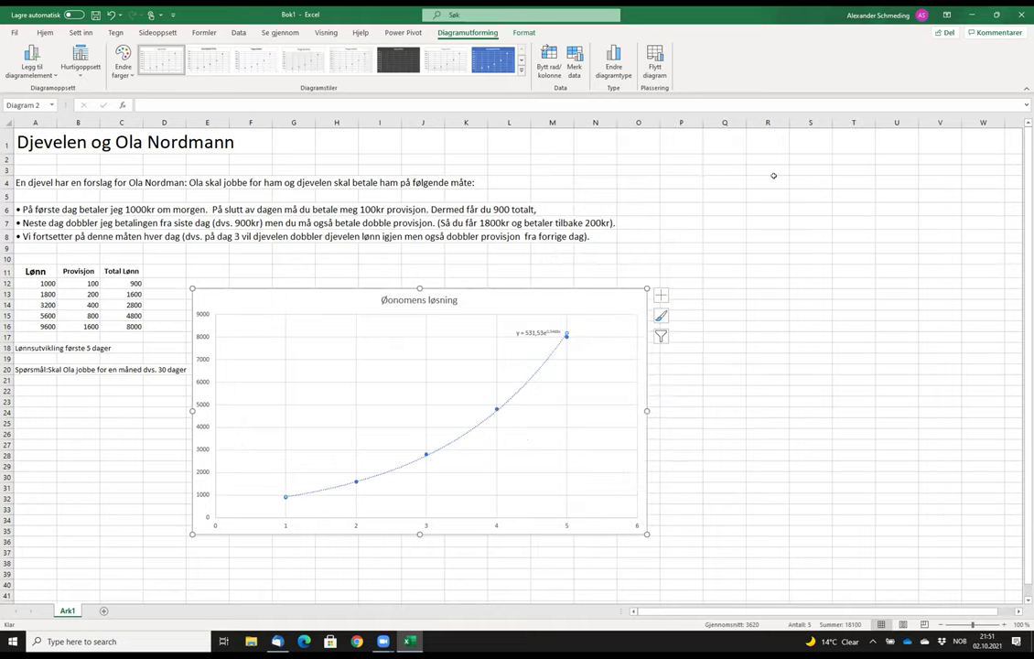
- Move the trendline equation to the empty area above the curve and enlarge its expression after "y =" to font size 16
left_click_drag(529, 333, 458, 345)
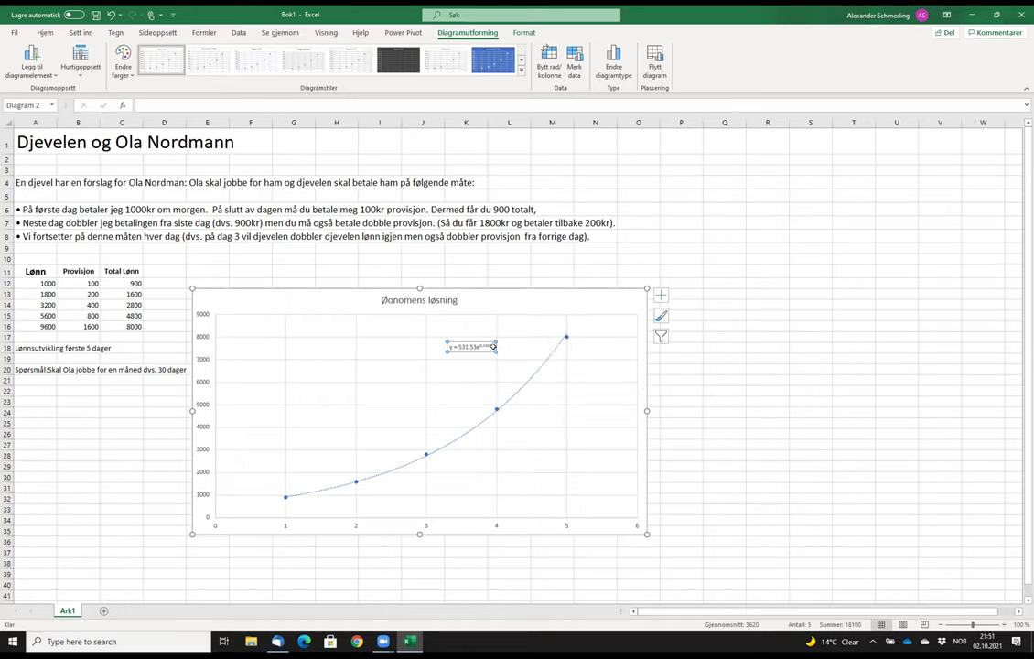
left_click(489, 346)
left_click_drag(489, 345, 448, 347)
left_click(544, 319)
left_click(536, 418)
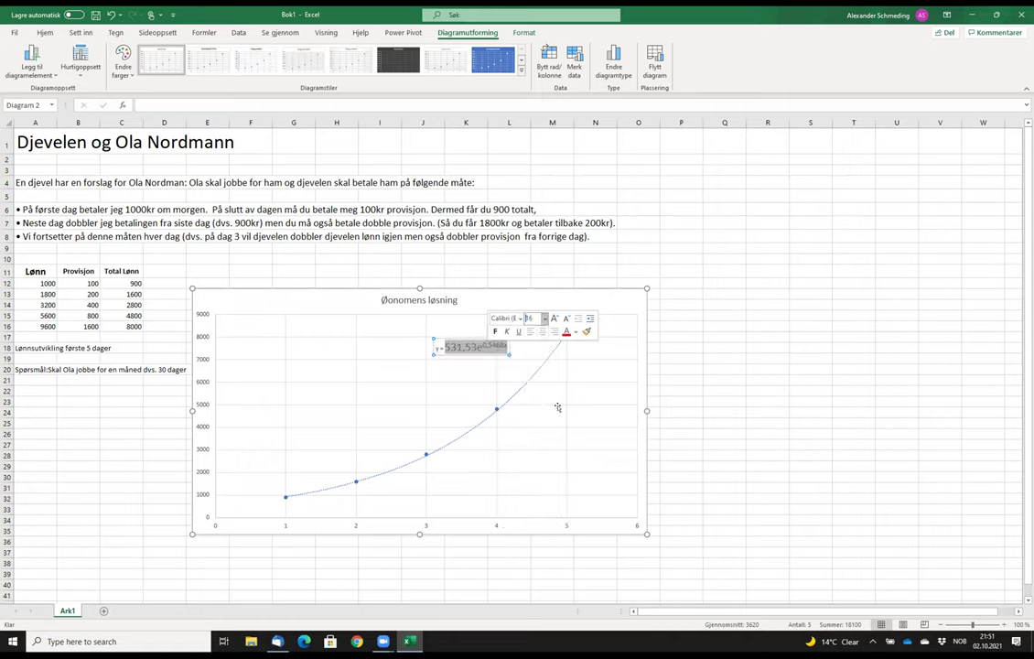
left_click(558, 403)
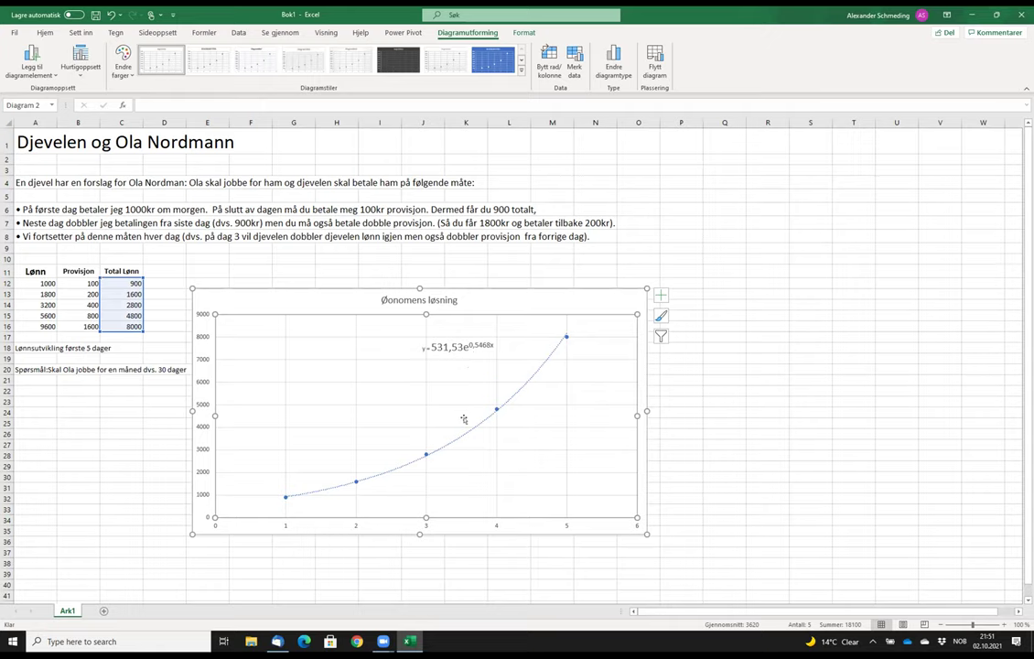
left_click(524, 265)
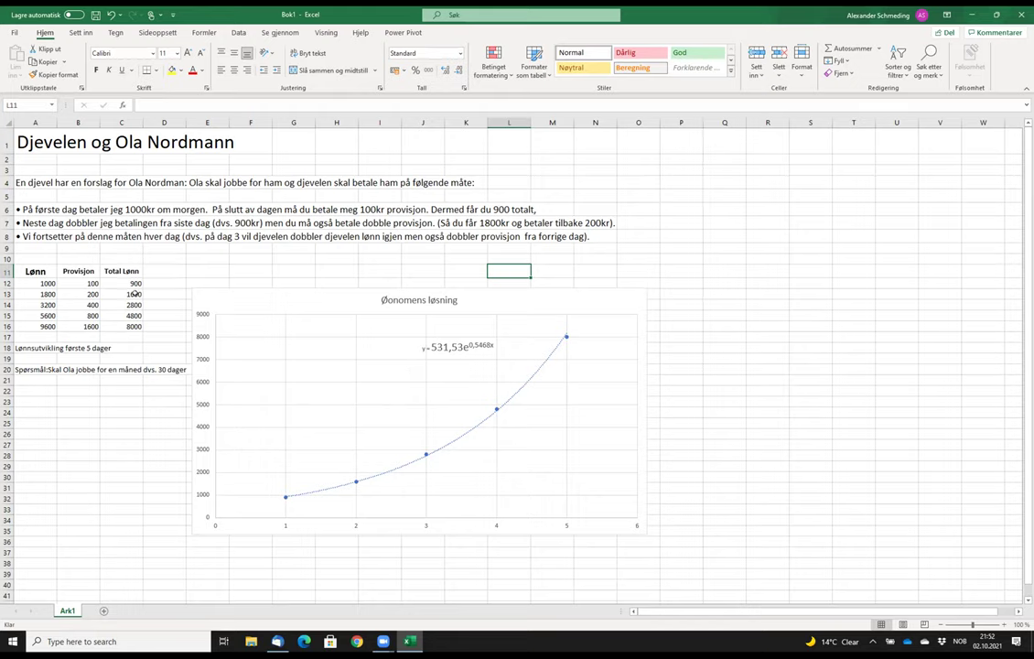
left_click_drag(123, 283, 128, 331)
left_click_drag(92, 283, 82, 321)
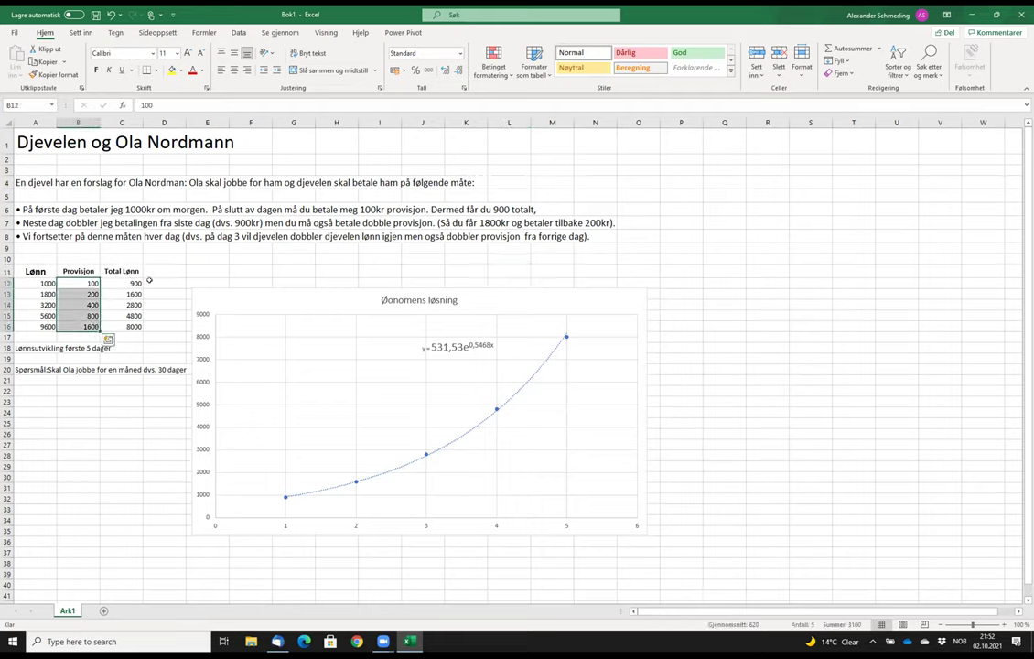
left_click(163, 284)
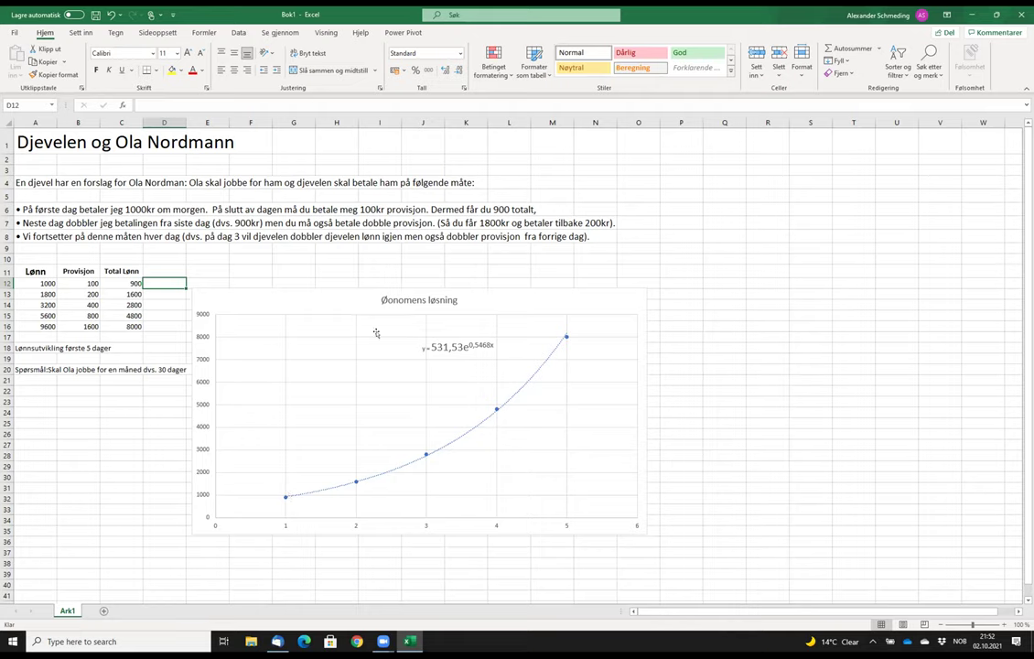
- Correct the misspelled chart title to "Økonomens løsning" and close the title formatting options
double_click(394, 299)
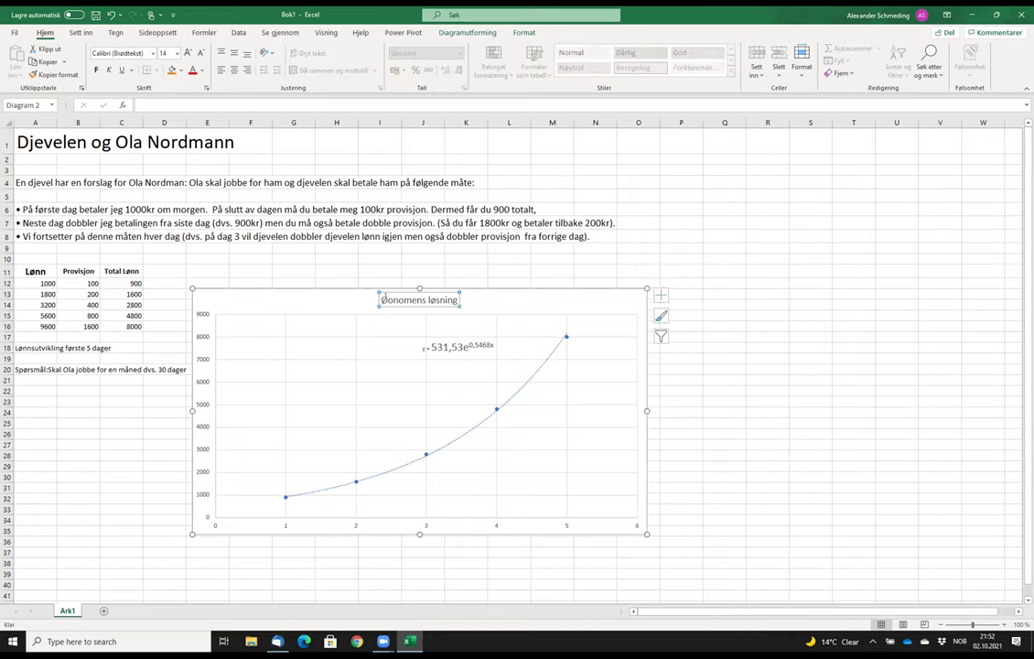
type("ko")
left_click(420, 255)
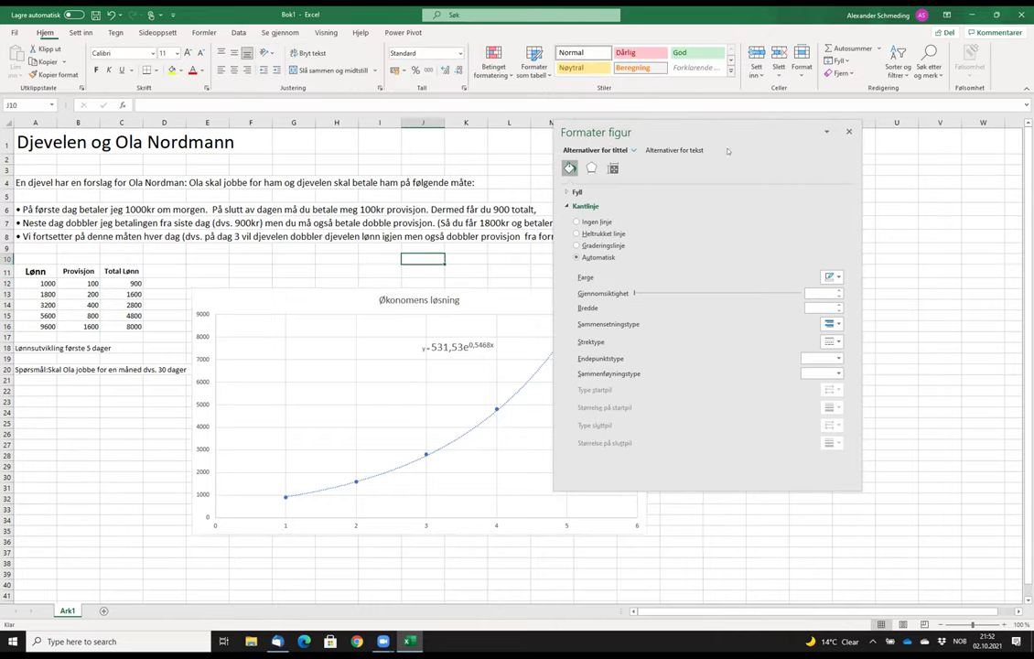
left_click(849, 132)
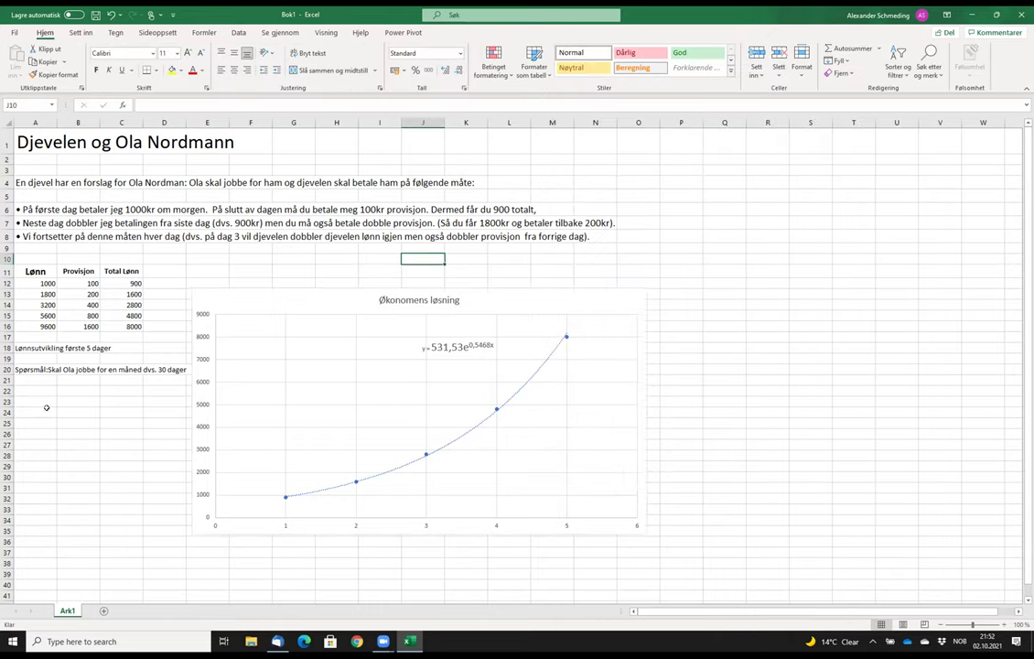